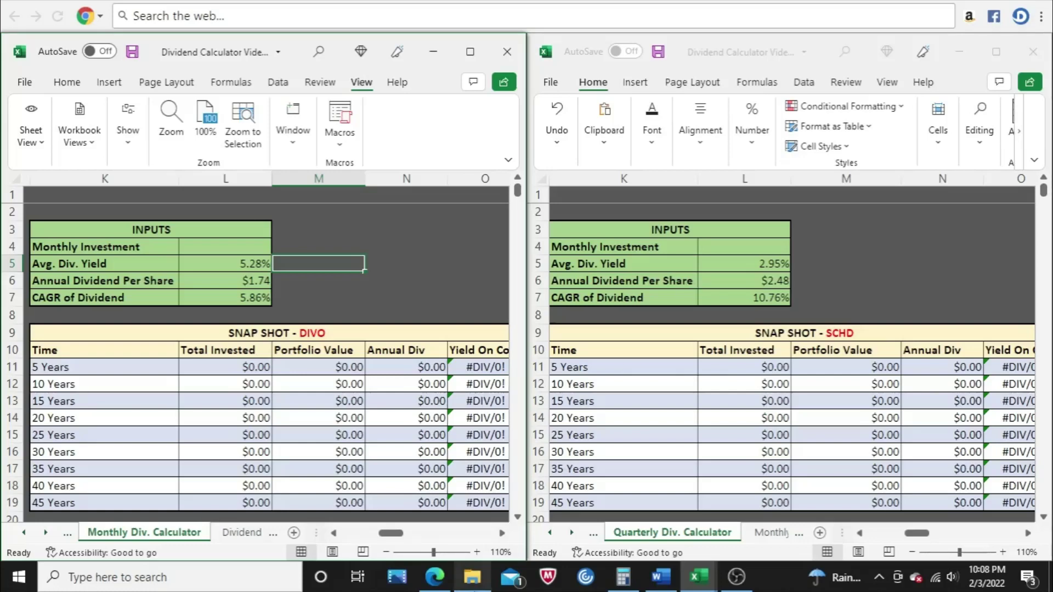
Step: Scroll through the Fiverr dividend calculator gig page, then minimize Edge to reveal both Excel calculators
left_click(448, 584)
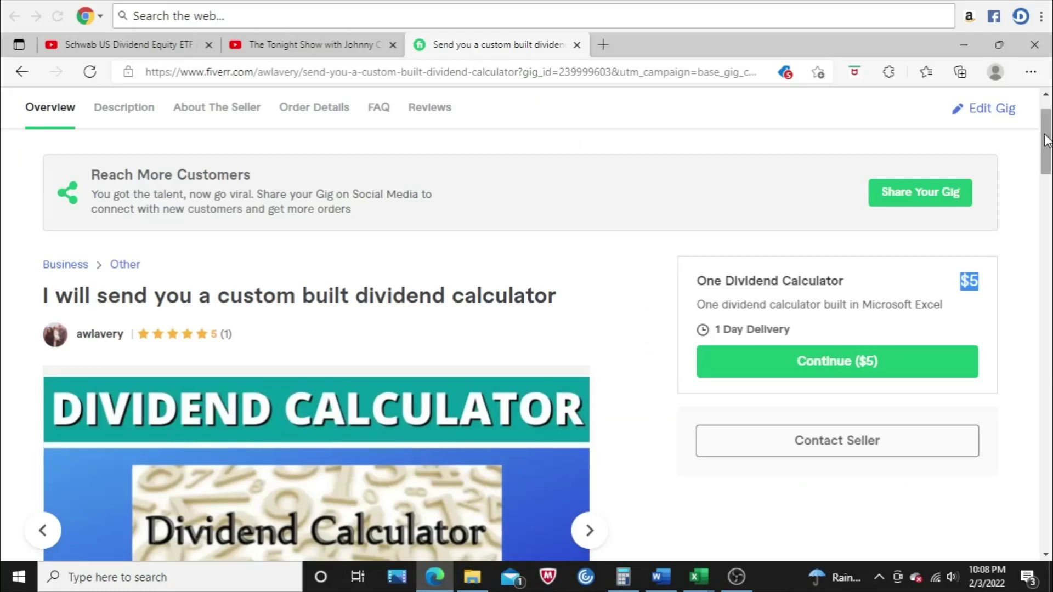
left_click_drag(1045, 139, 1046, 146)
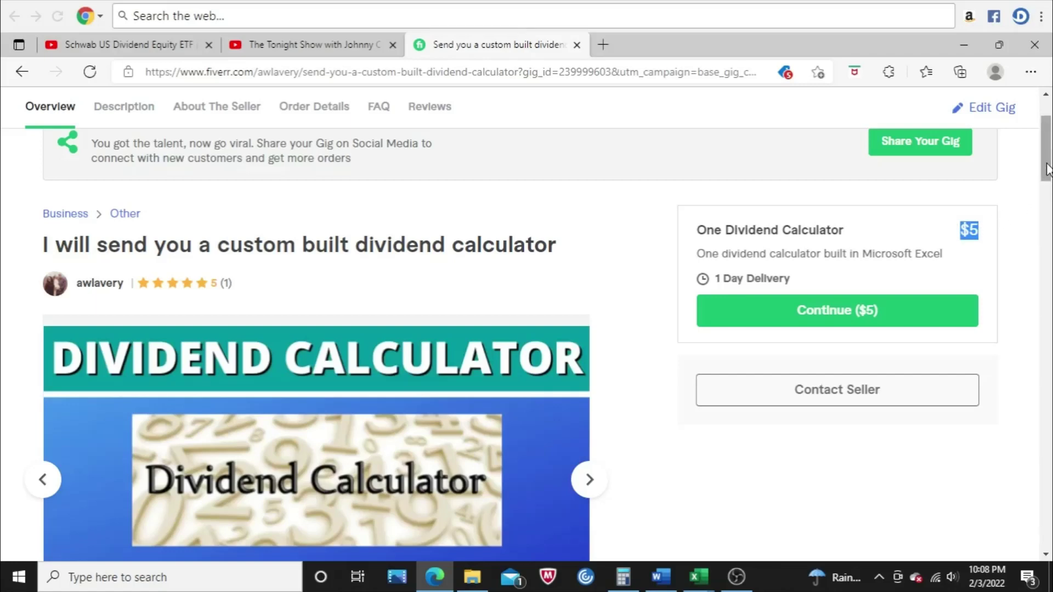
mouse_move(1048, 170)
left_mouse_down()
mouse_move(1051, 248)
mouse_move(1051, 163)
left_mouse_up()
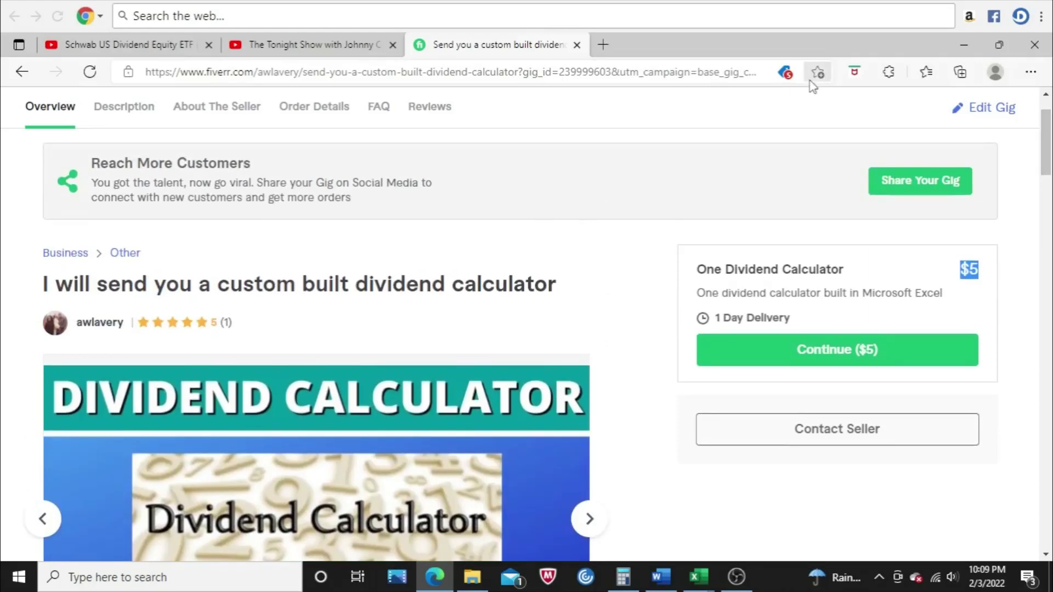
left_click(962, 45)
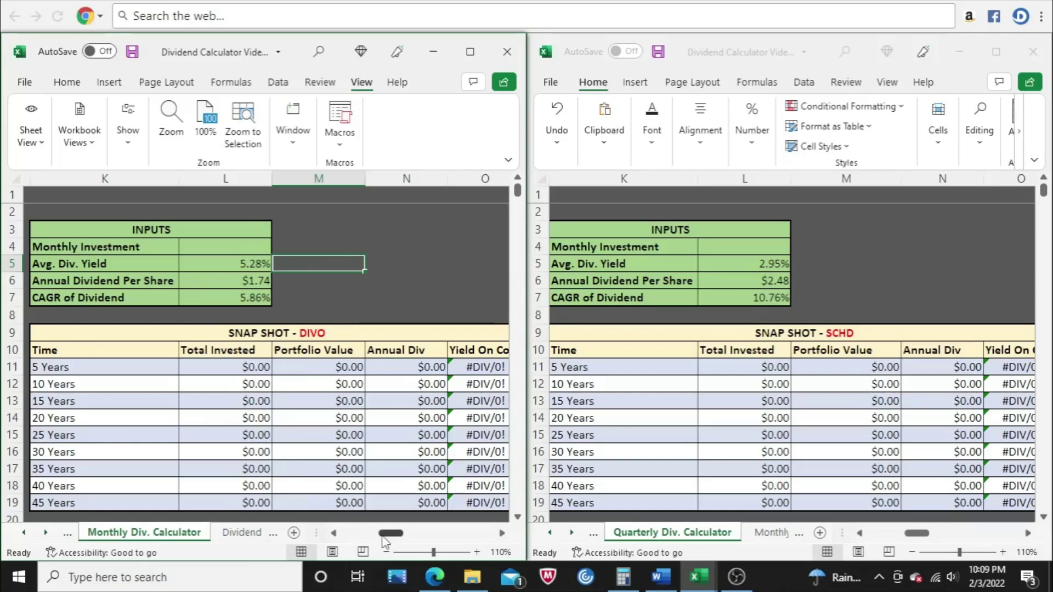
left_click_drag(382, 540, 345, 541)
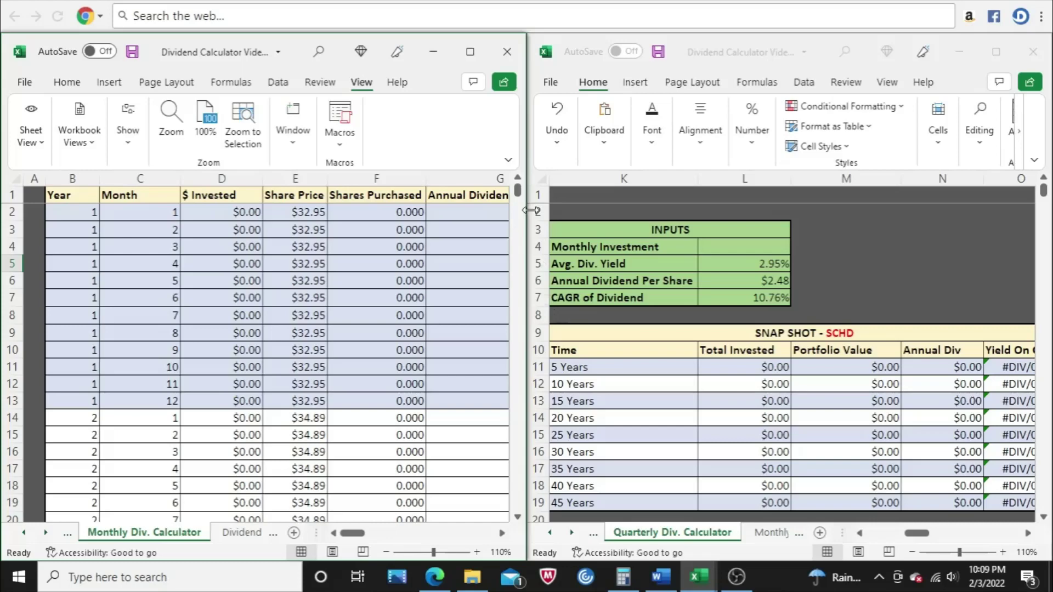
left_click_drag(520, 193, 514, 173)
left_click_drag(353, 534, 397, 539)
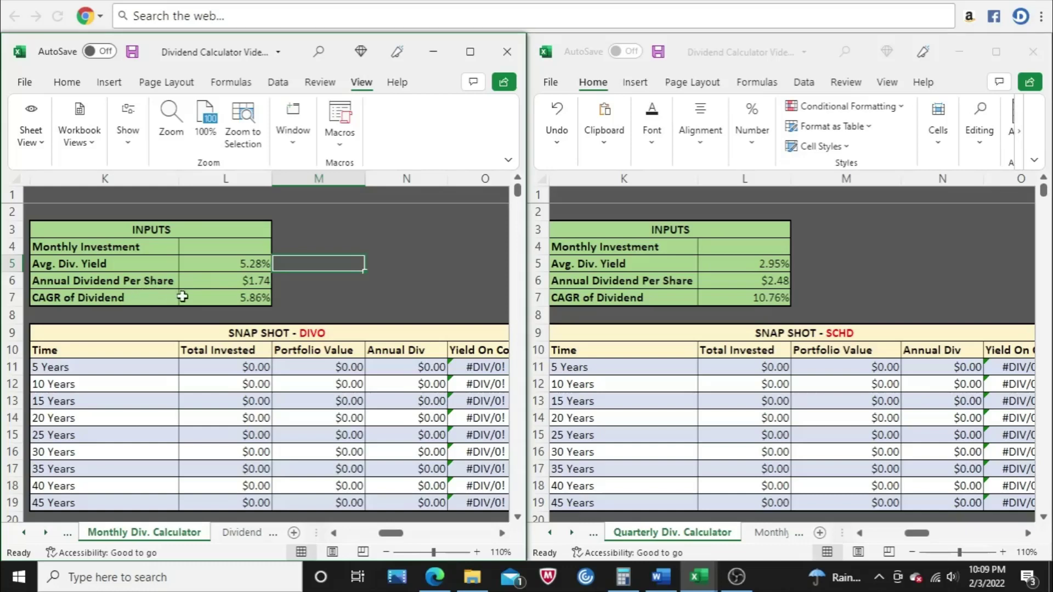
left_click(218, 297)
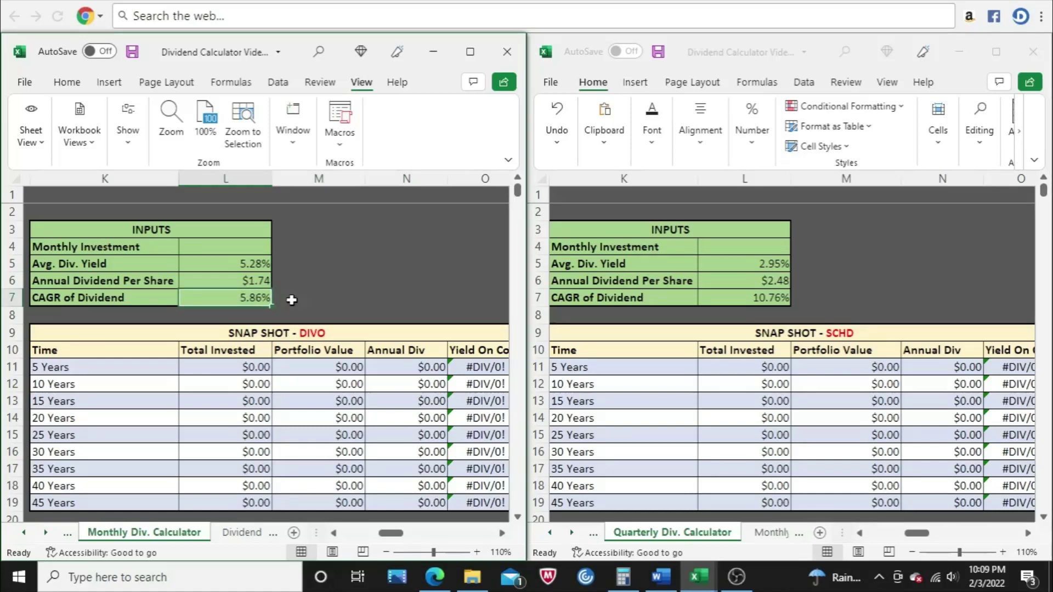
left_click(600, 298)
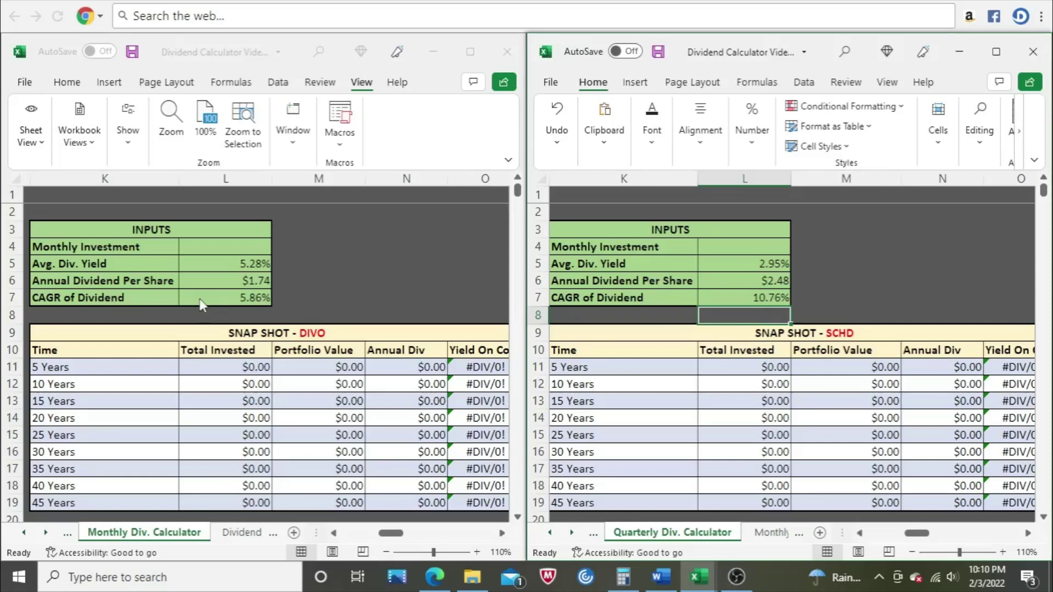
Step: Enter 200 in cell L4 as the DIVO calculator's monthly investment
left_click(228, 247)
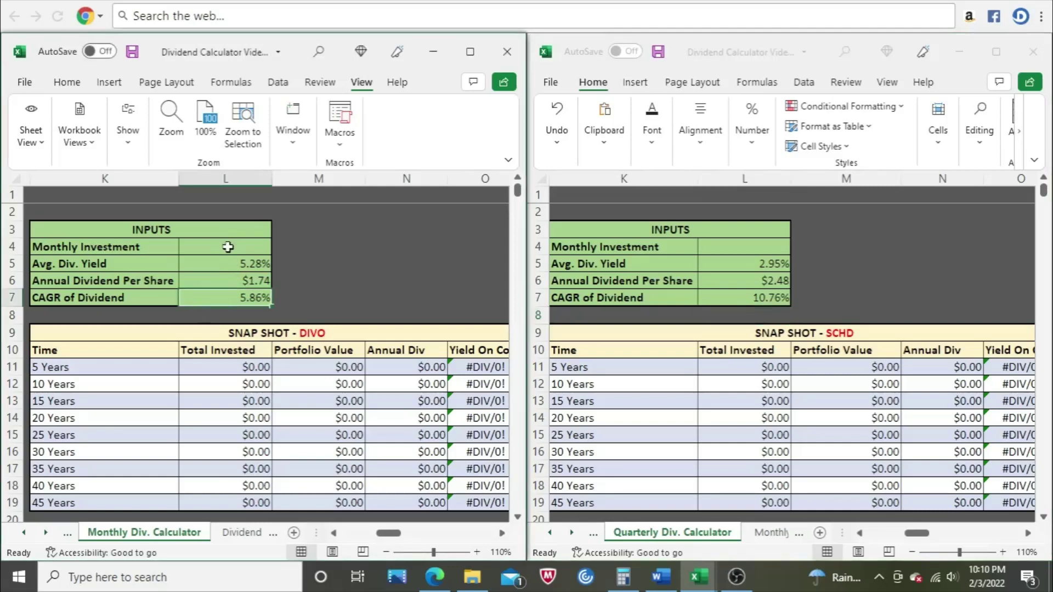
left_click(227, 247)
type("200")
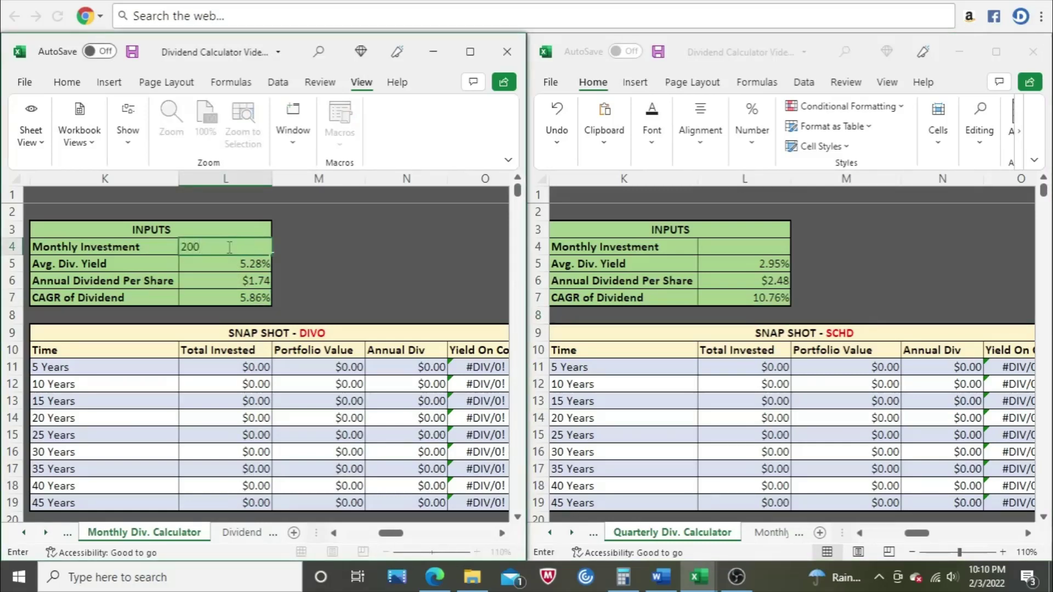
key("Return")
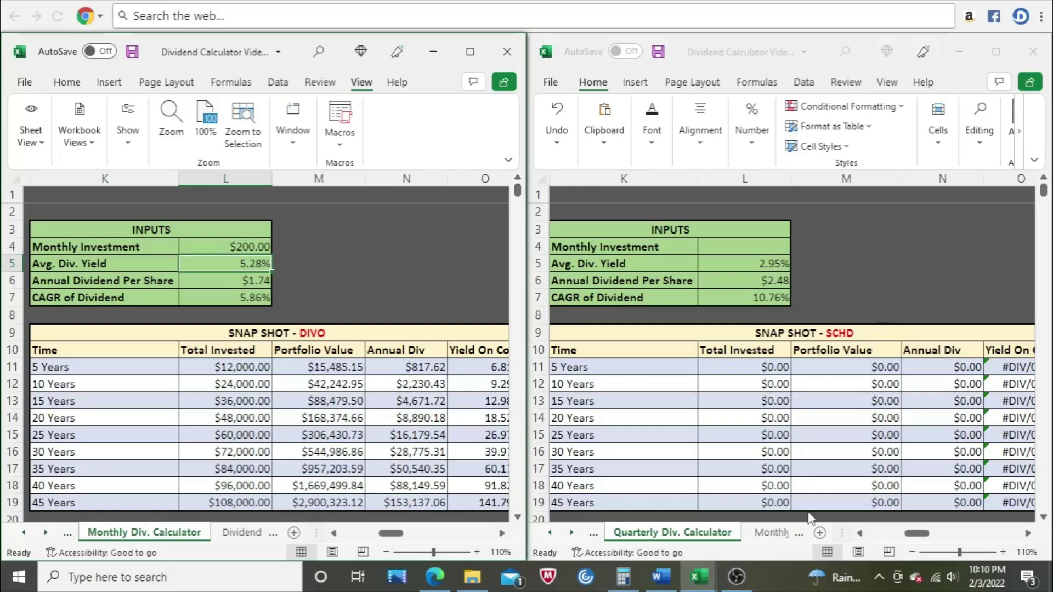
Step: Enter 200 in cell L4 as the SCHD calculator's monthly investment
left_click(742, 246)
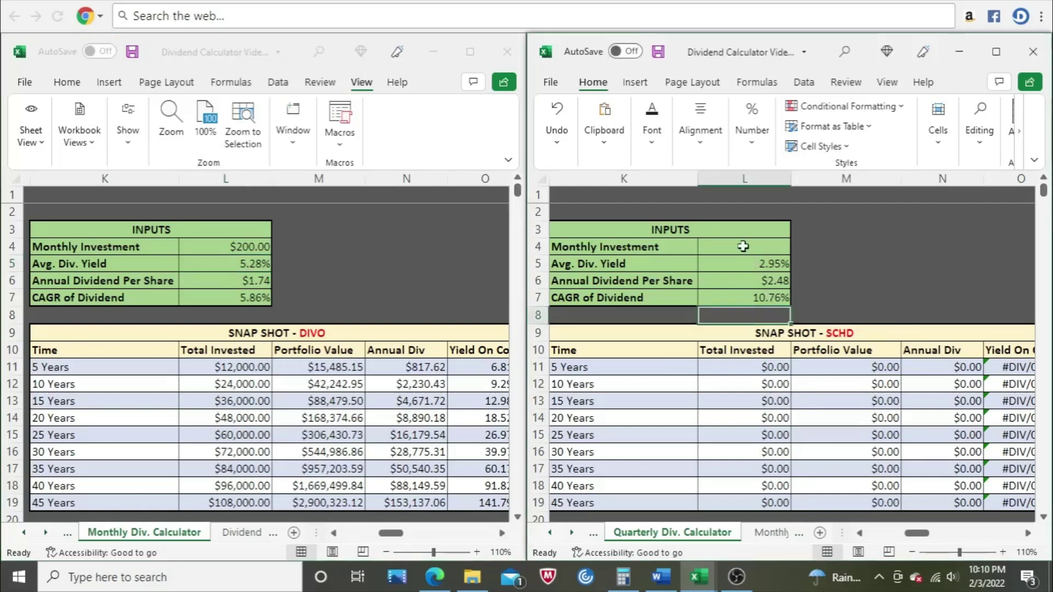
left_click(743, 246)
type("200")
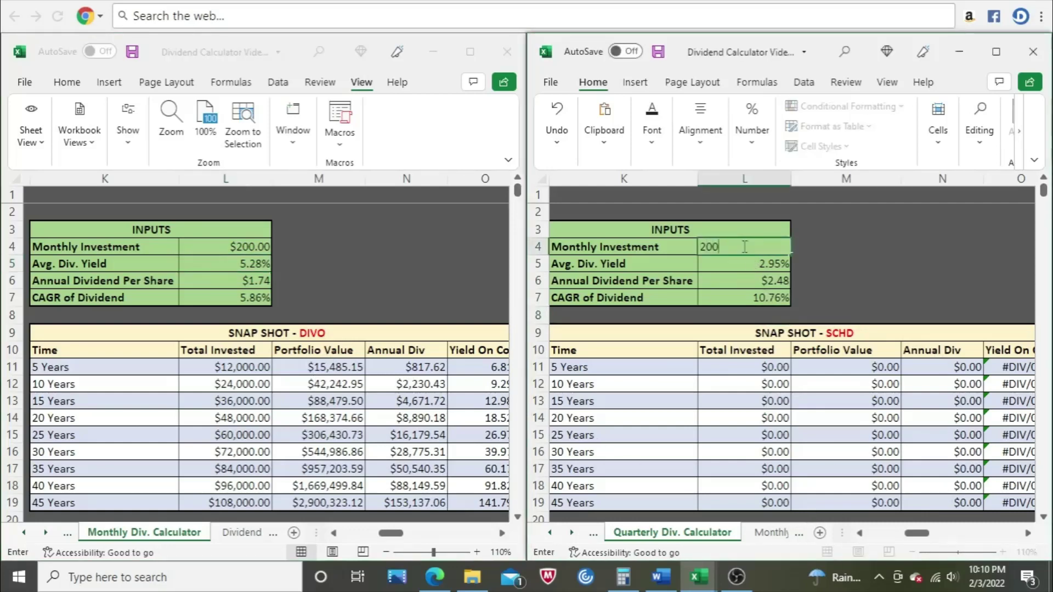
key("Return")
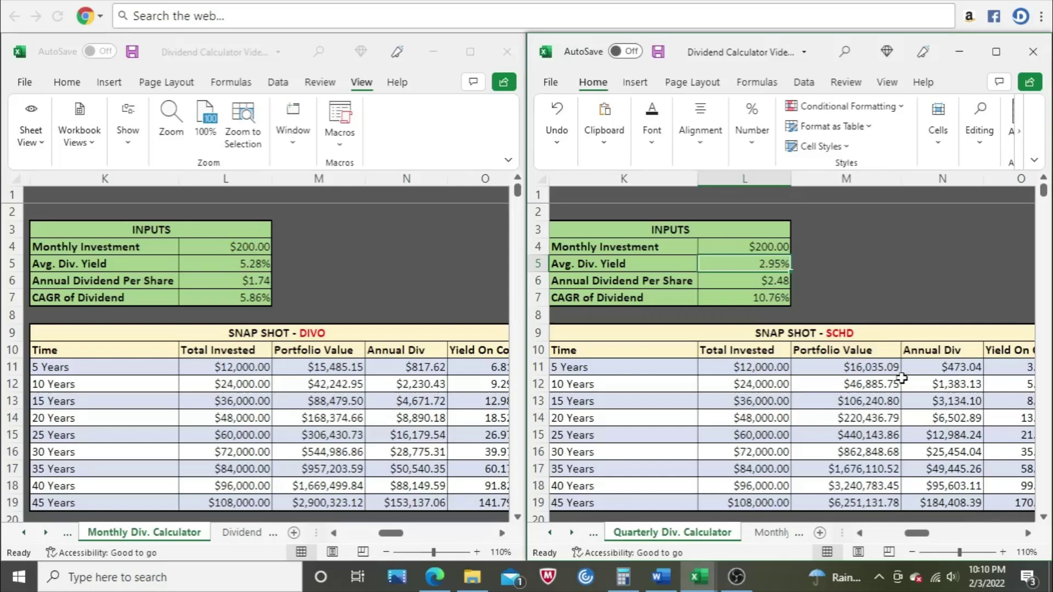
left_click(929, 370)
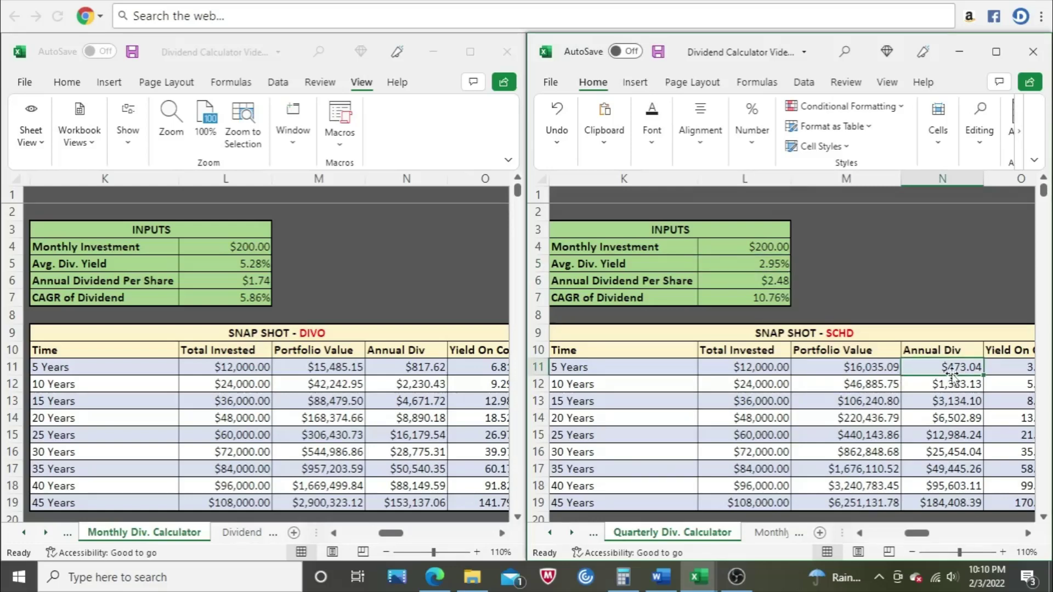
left_click(384, 371)
left_click(389, 369)
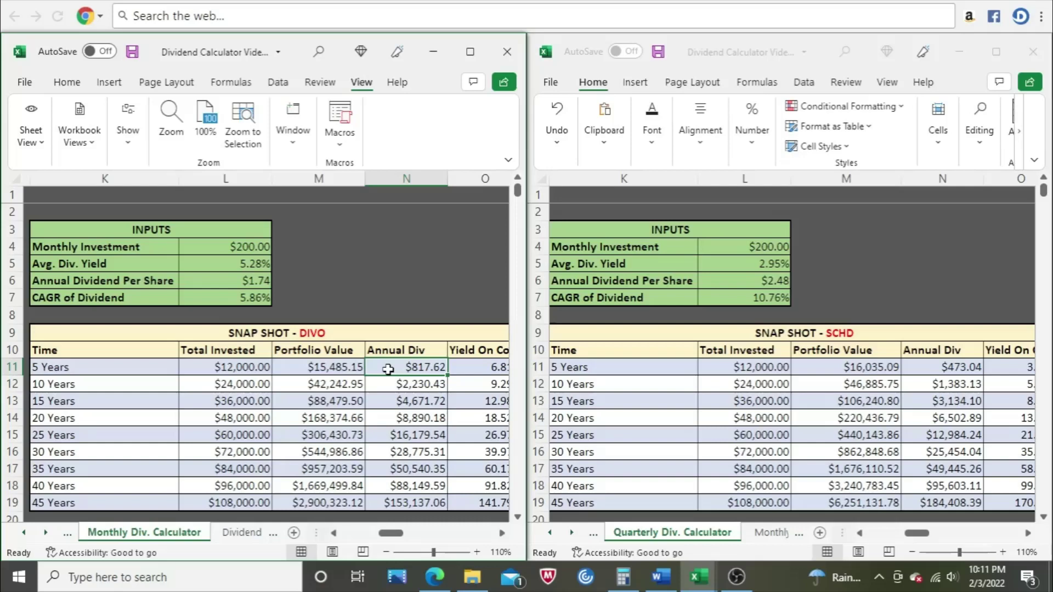
left_click(224, 263)
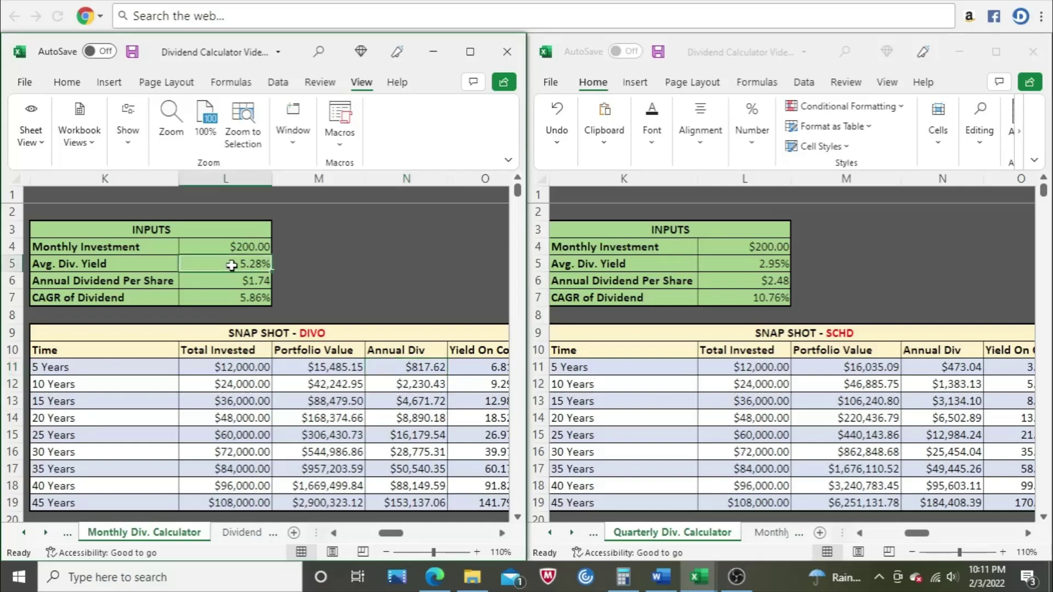
left_click(741, 264)
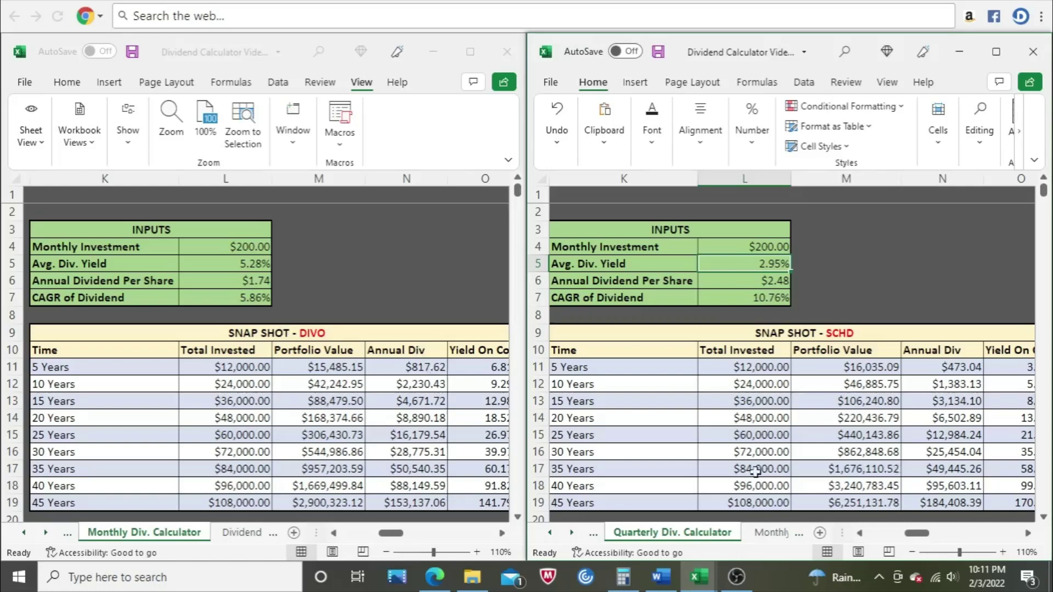
left_click(377, 435)
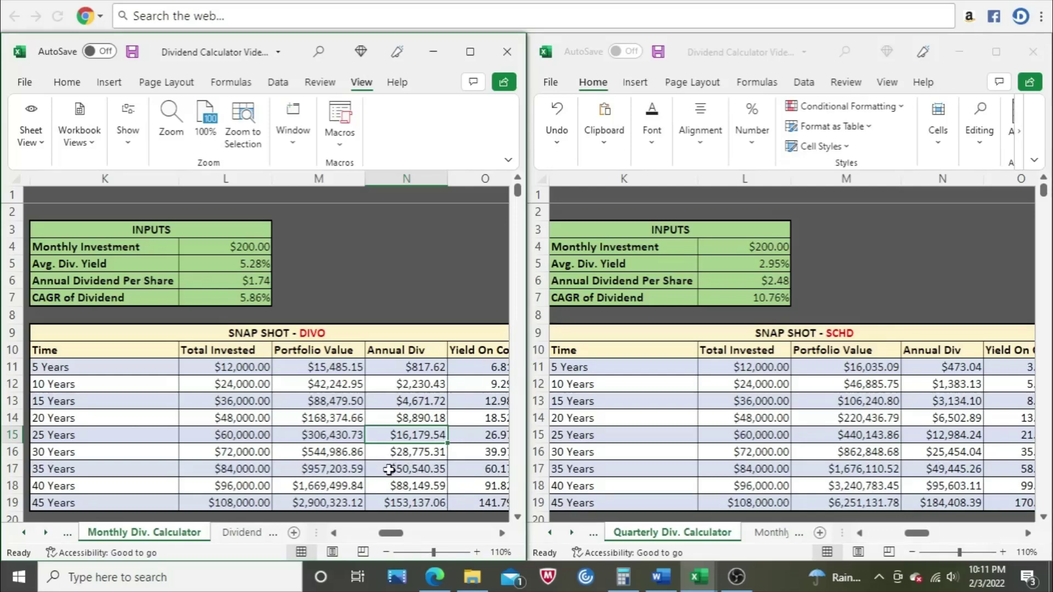
left_click(388, 469)
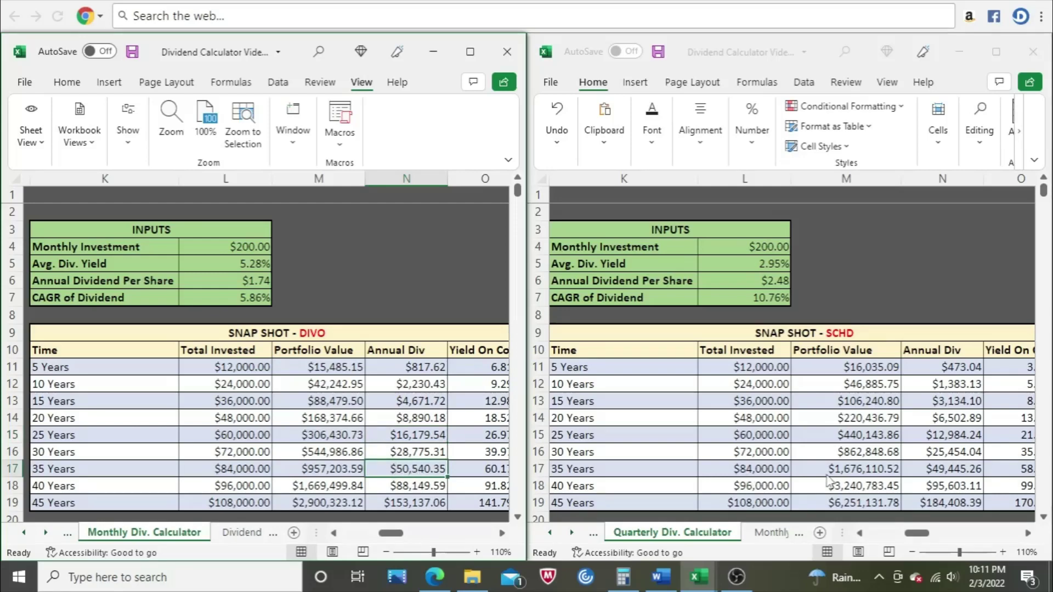
left_click(941, 469)
left_click(932, 469)
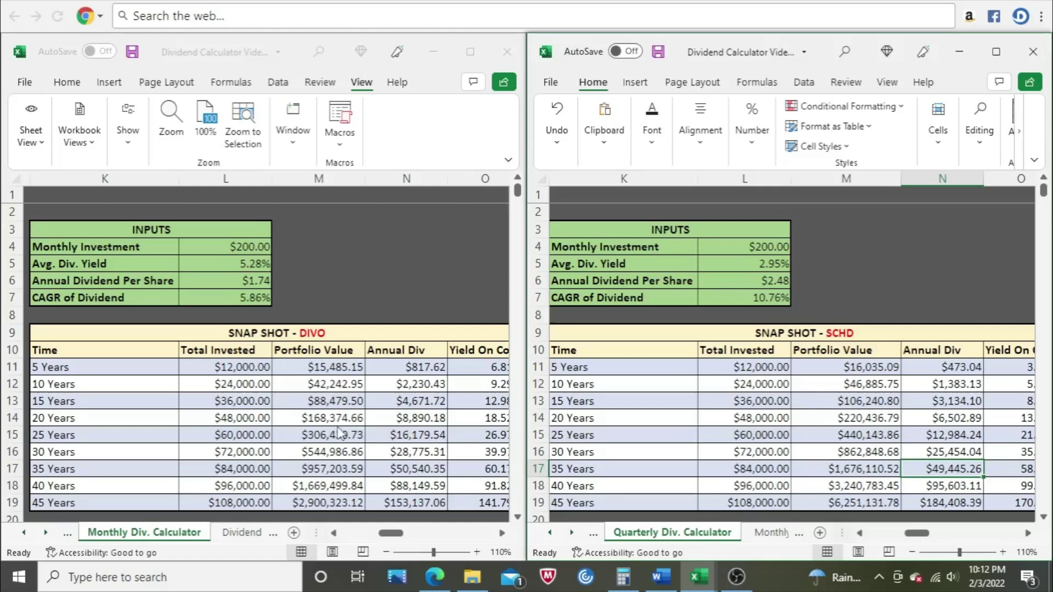
left_click(391, 436)
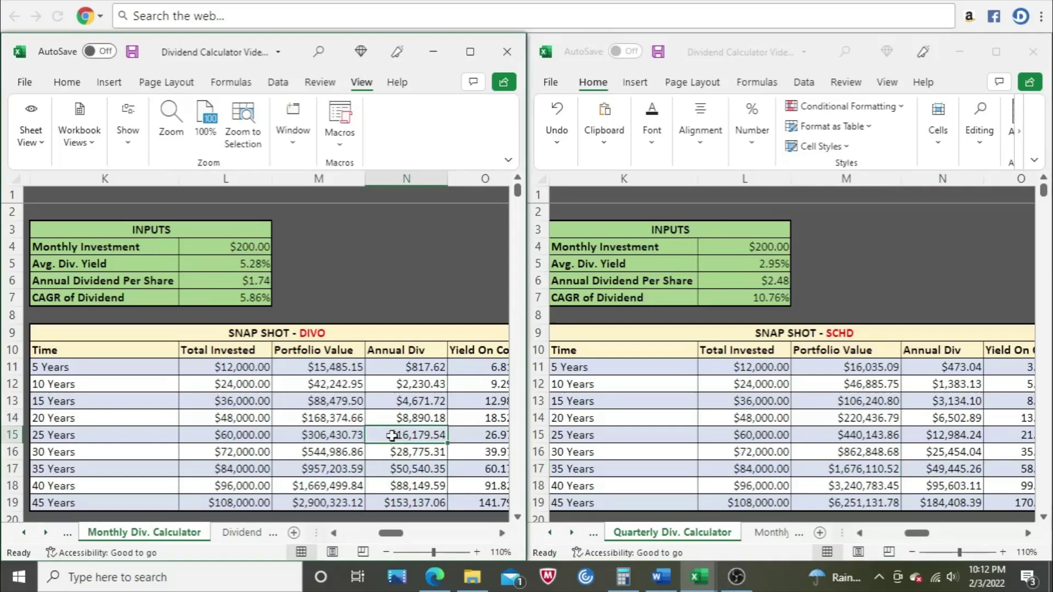
left_click(916, 434)
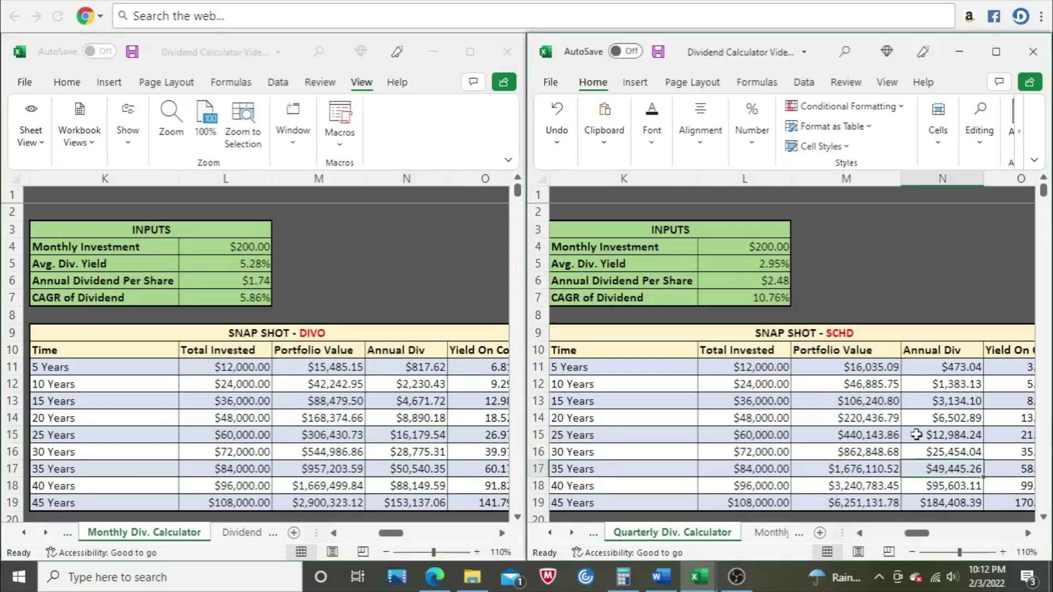
left_click(915, 434)
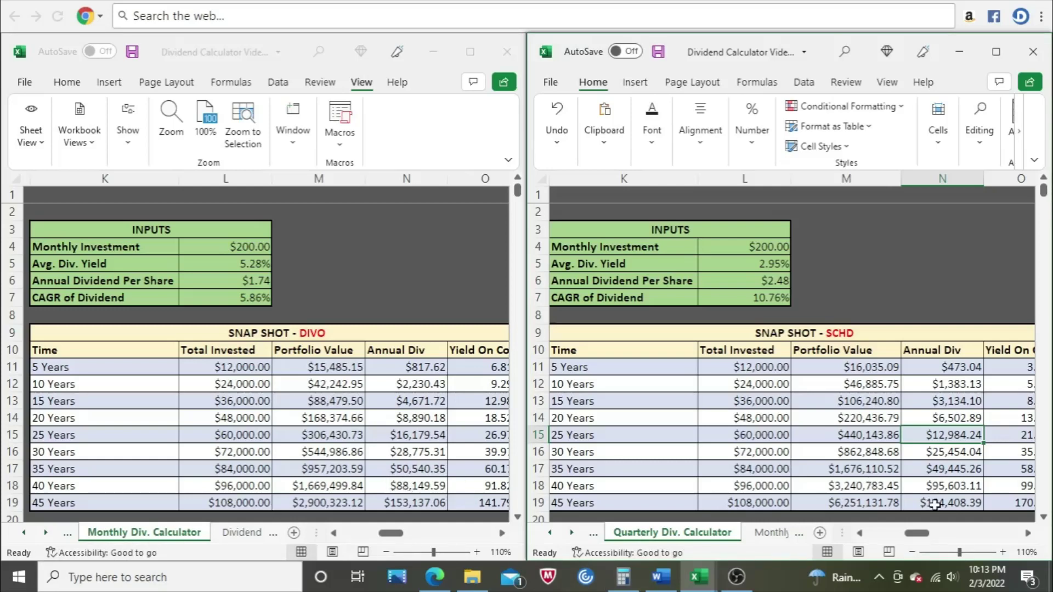
left_click(929, 505)
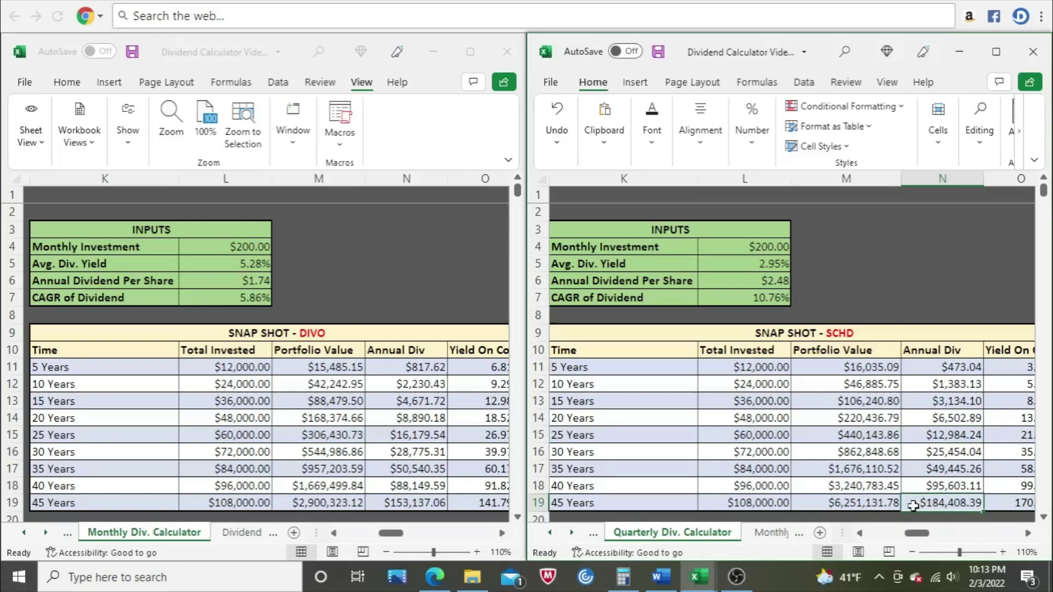
left_click(390, 501)
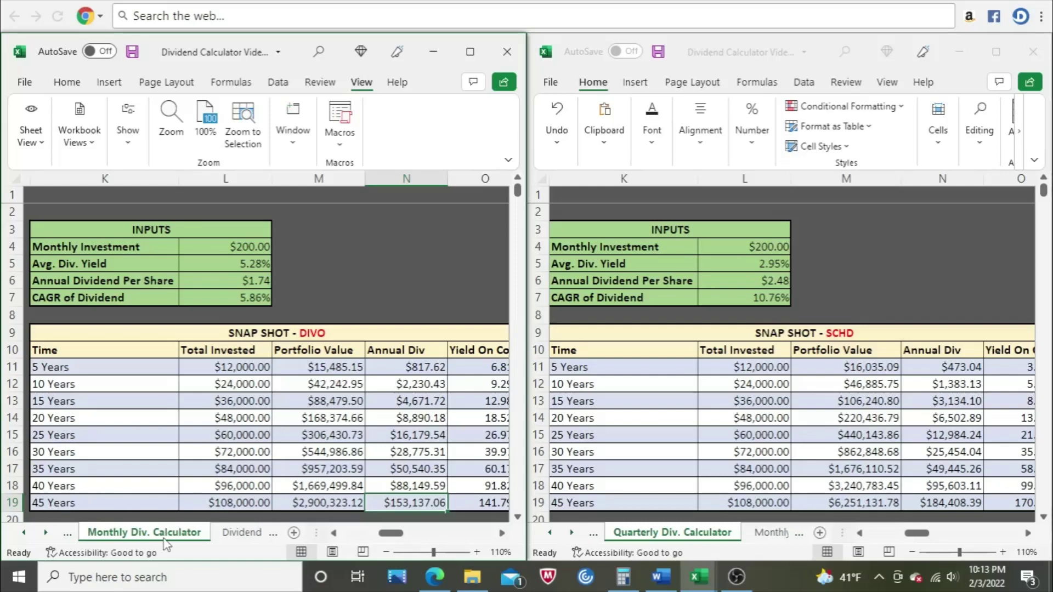
Step: Review the Instructions sheet and SCHD's L5:L7 inputs, then show the Quarterly Div. Calculator sheet
left_click(21, 533)
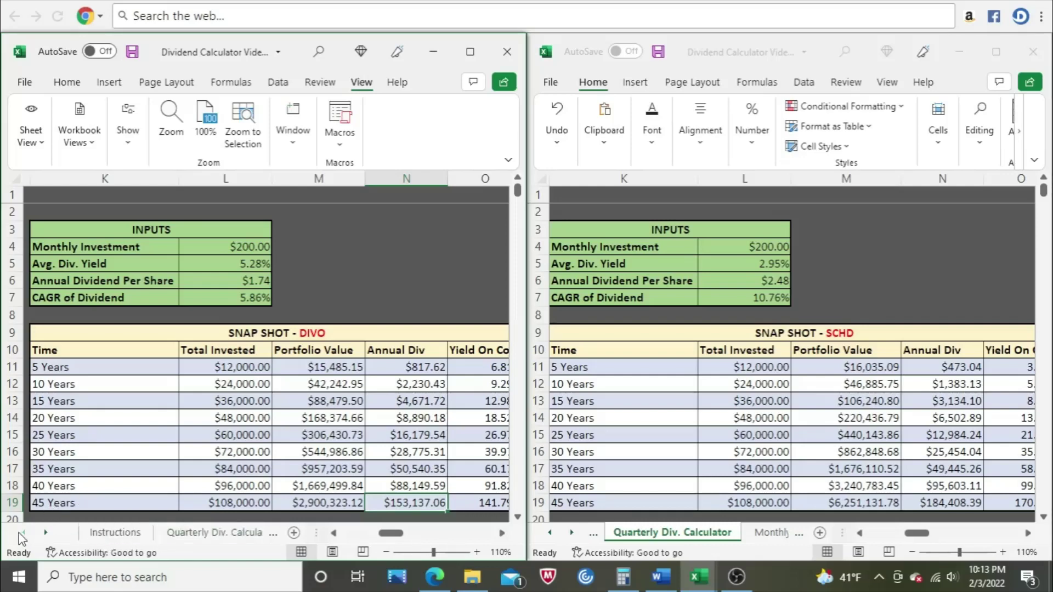
left_click(102, 534)
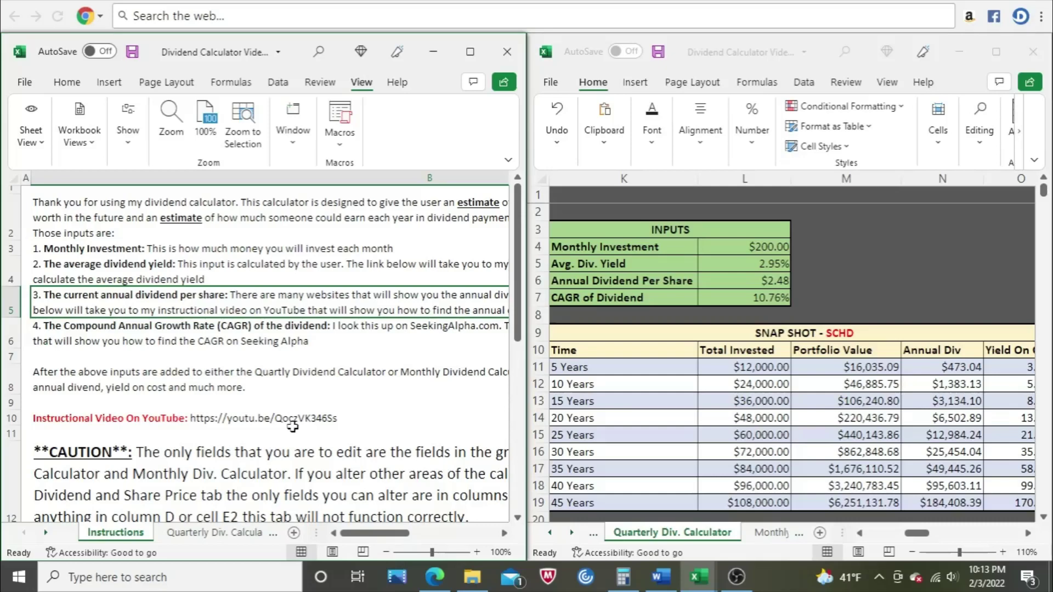
left_click(722, 265)
left_click_drag(722, 265, 722, 295)
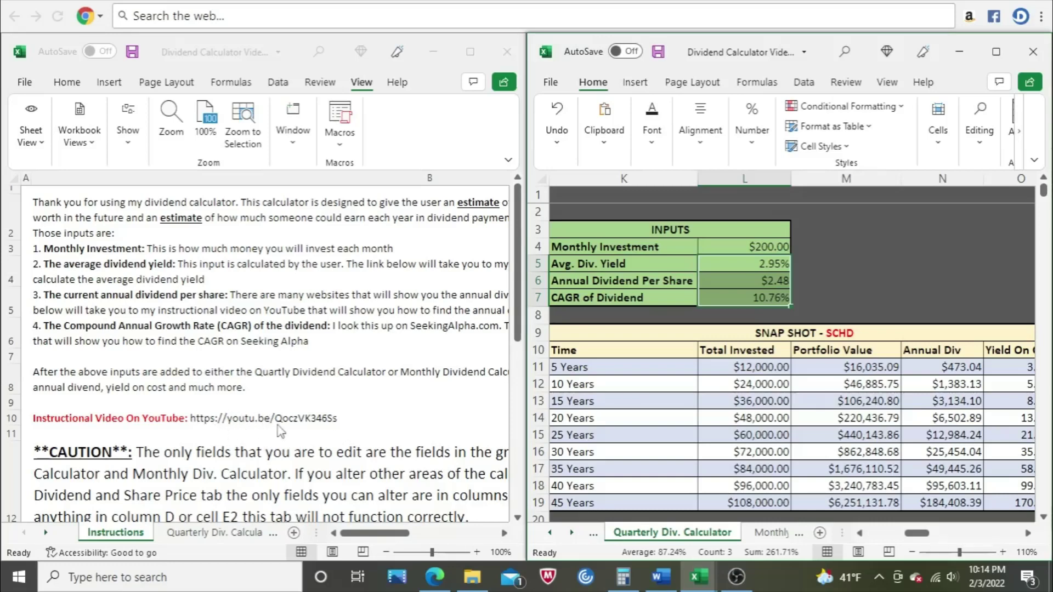
left_click(200, 534)
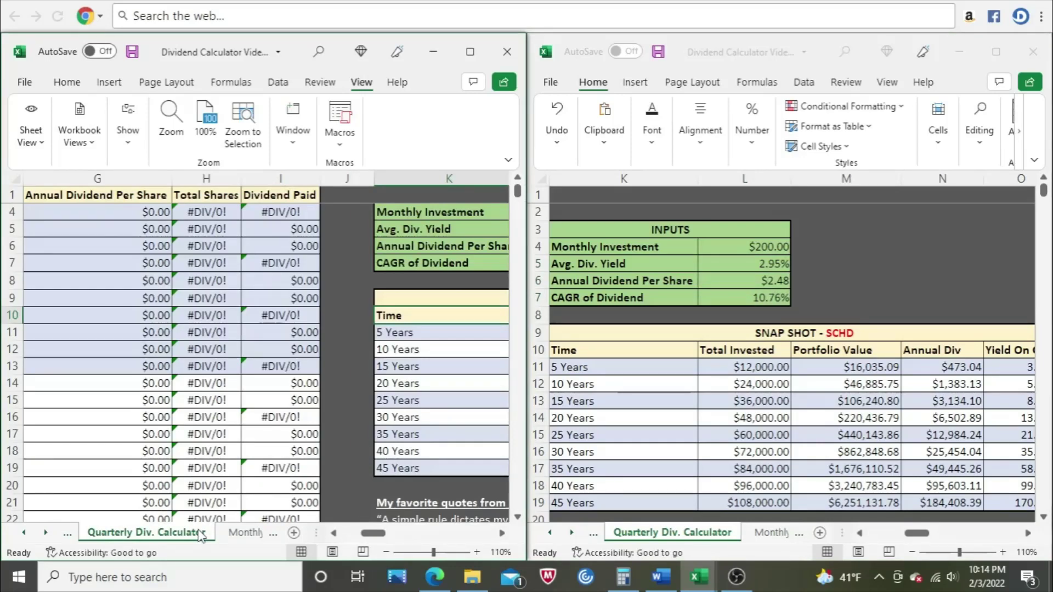
Step: Show the Monthly Div. Calculator sheet with the DIVO $200-a-month snapshot in the left window
left_click(242, 534)
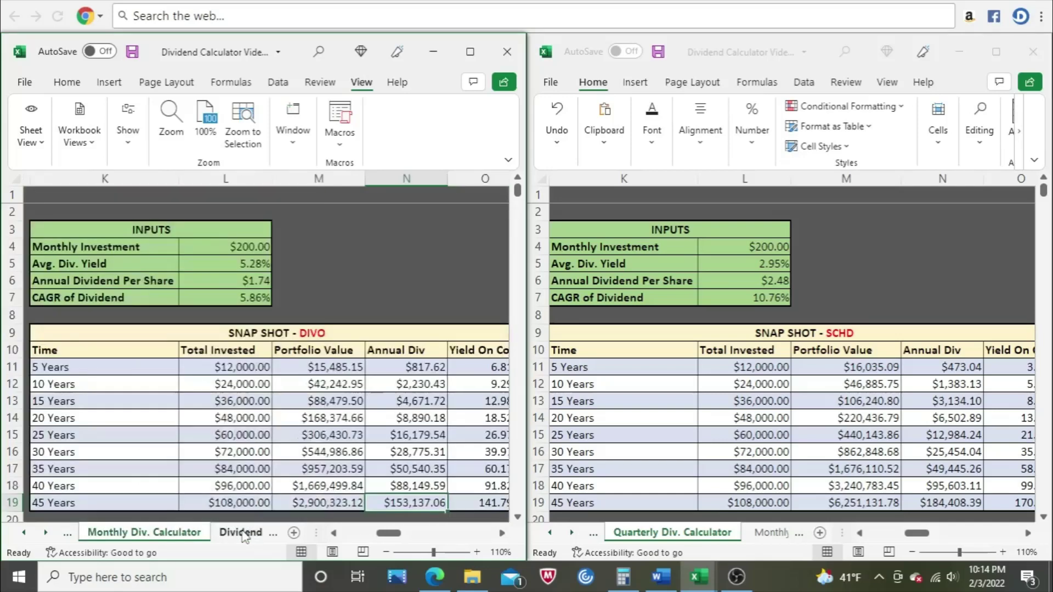